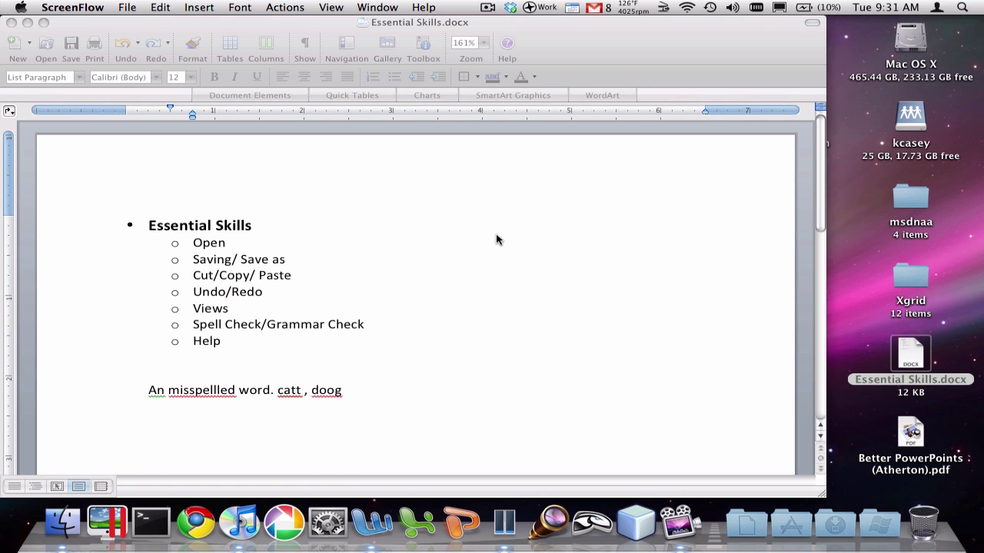
- Open the recent CIS161-21-10SP.docx syllabus from the File menu
left_click(319, 273)
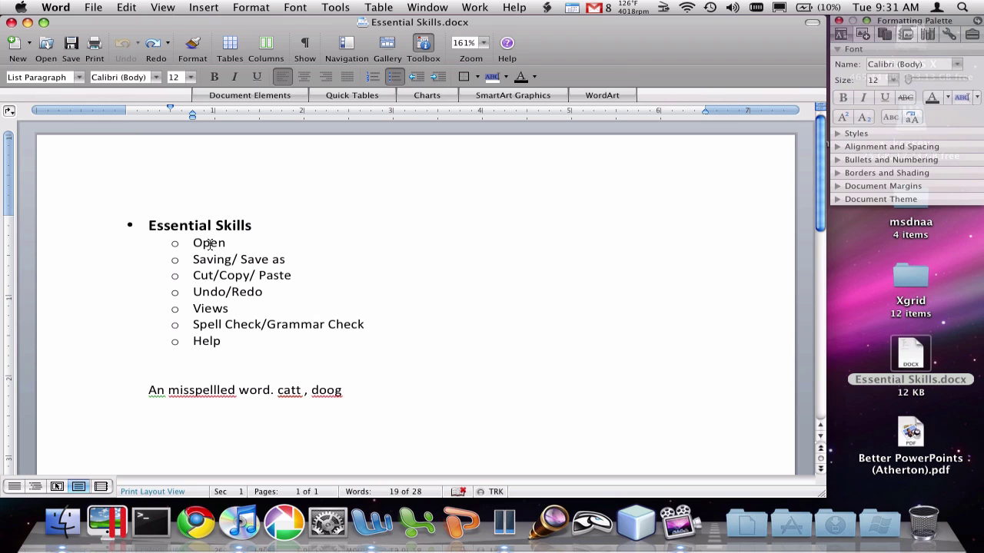
left_click(47, 53)
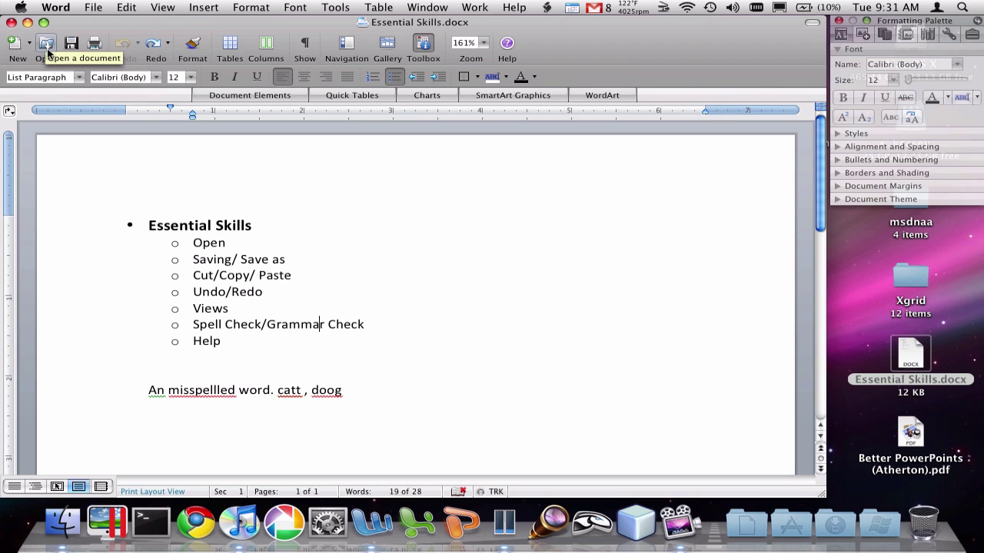
left_click(100, 7)
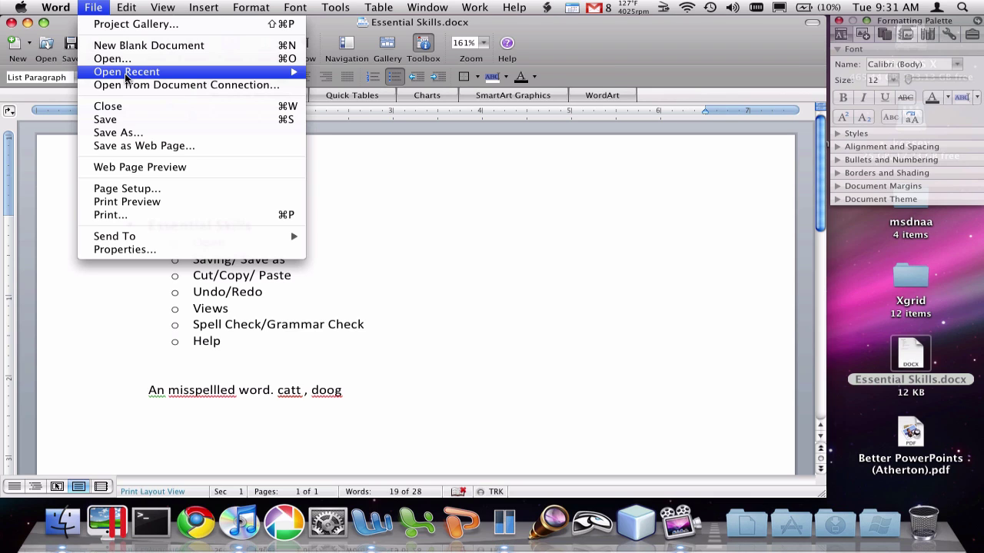
mouse_move(259, 77)
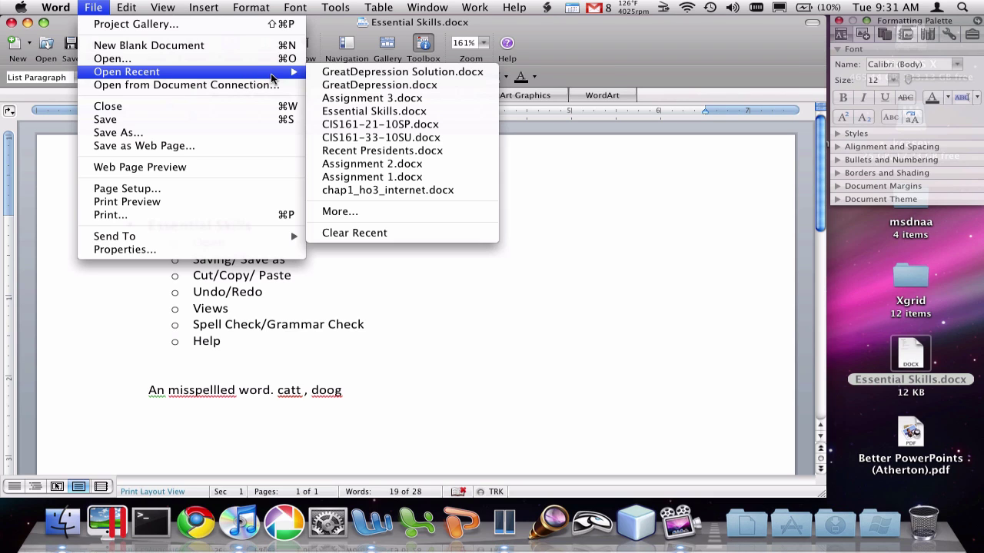
left_click(400, 124)
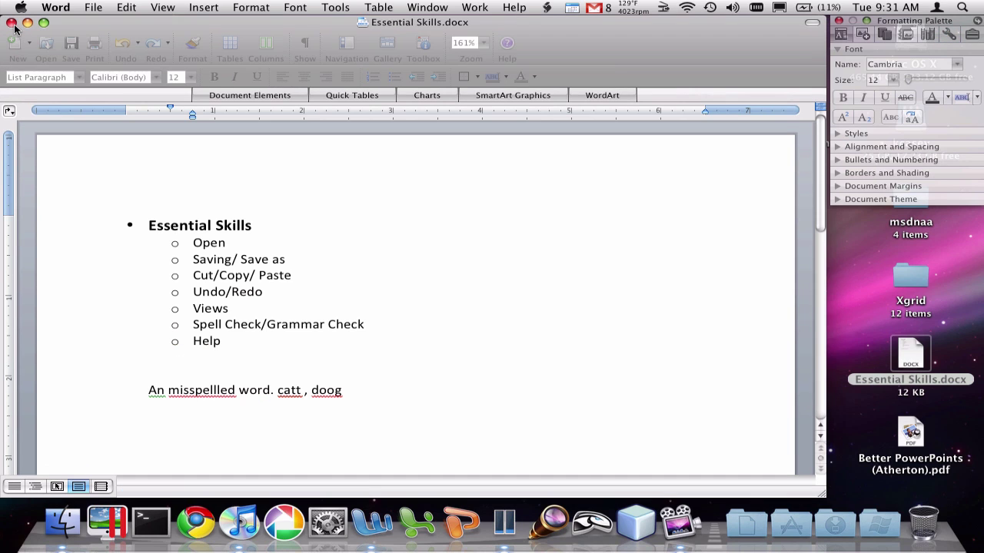
- Close the syllabus, return to Essential Skills, and cancel a Save As
left_click(14, 26)
left_click(249, 228)
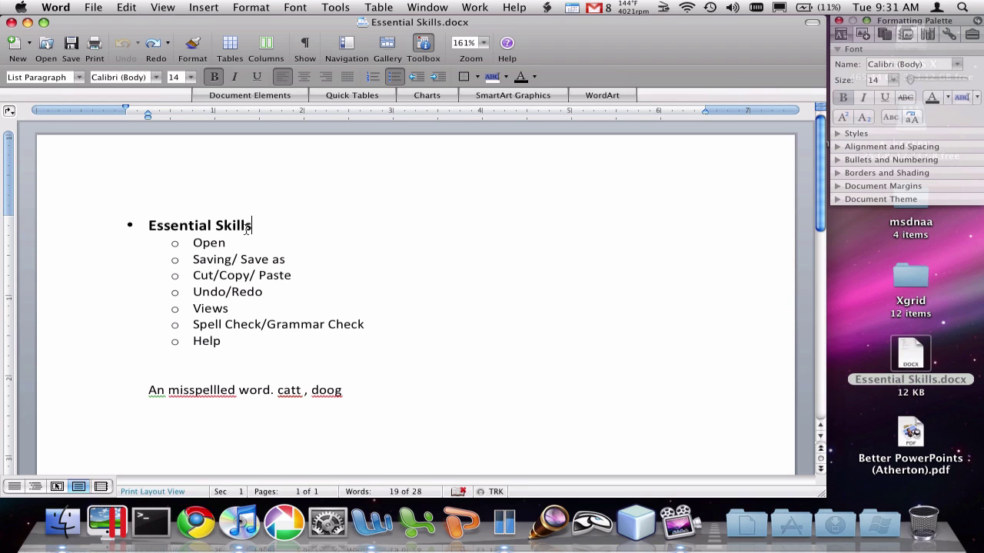
left_click(232, 244)
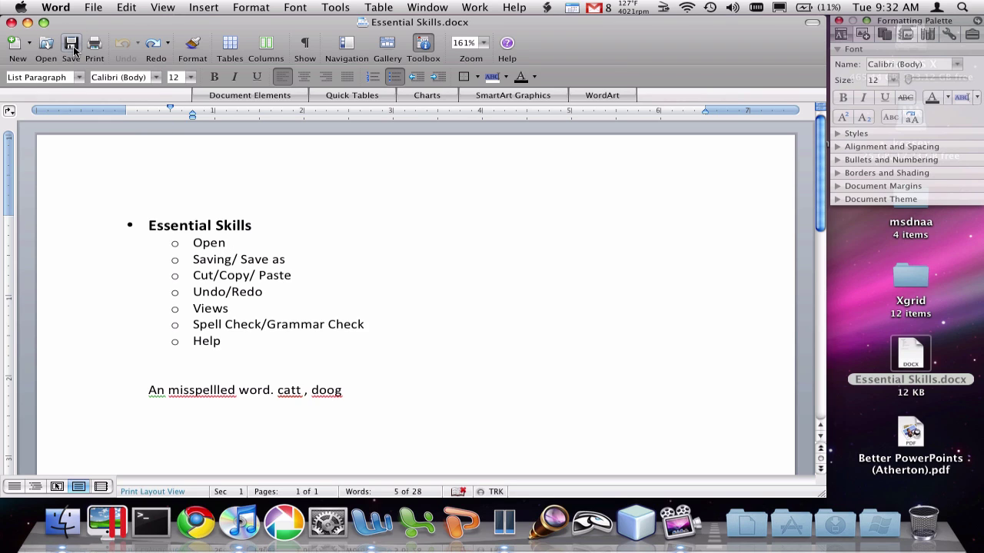
left_click(98, 7)
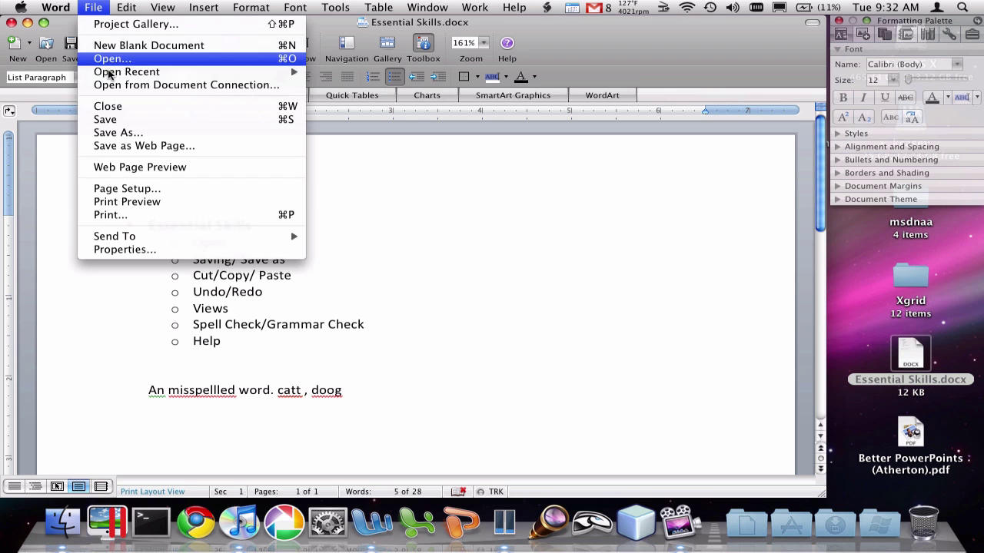
left_click(129, 134)
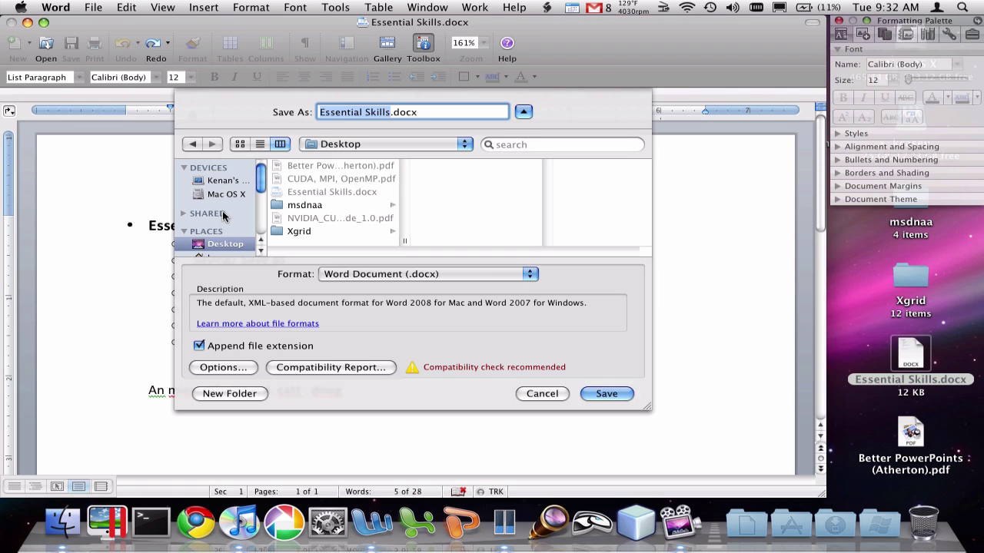
left_click(540, 393)
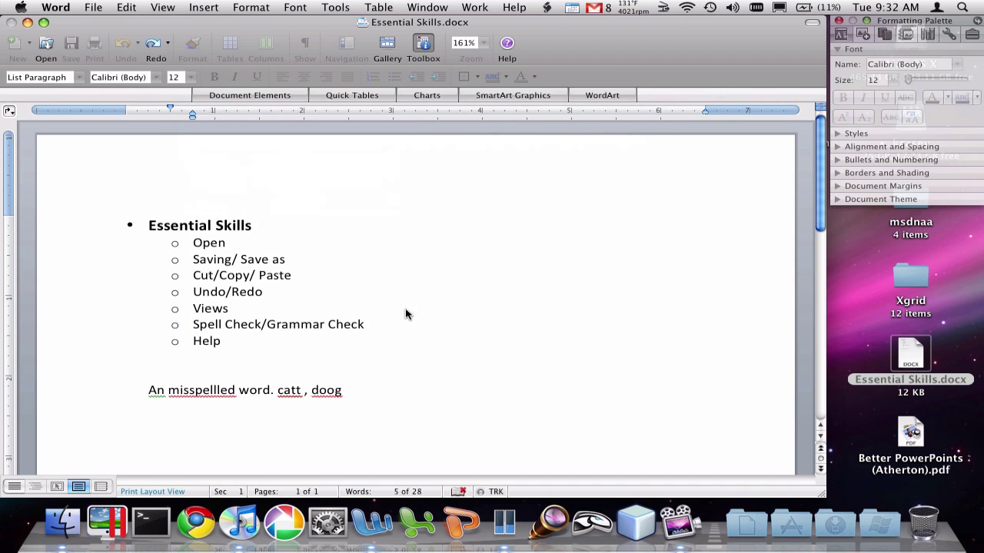
- Copy the word Paste and paste a second copy at the end of its line
left_click(218, 272)
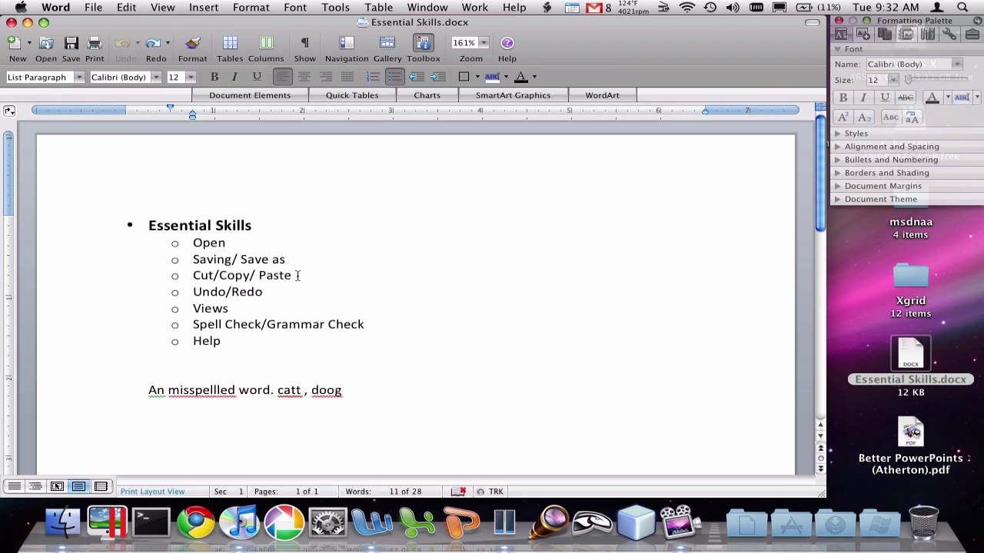
double_click(275, 277)
right_click(274, 279)
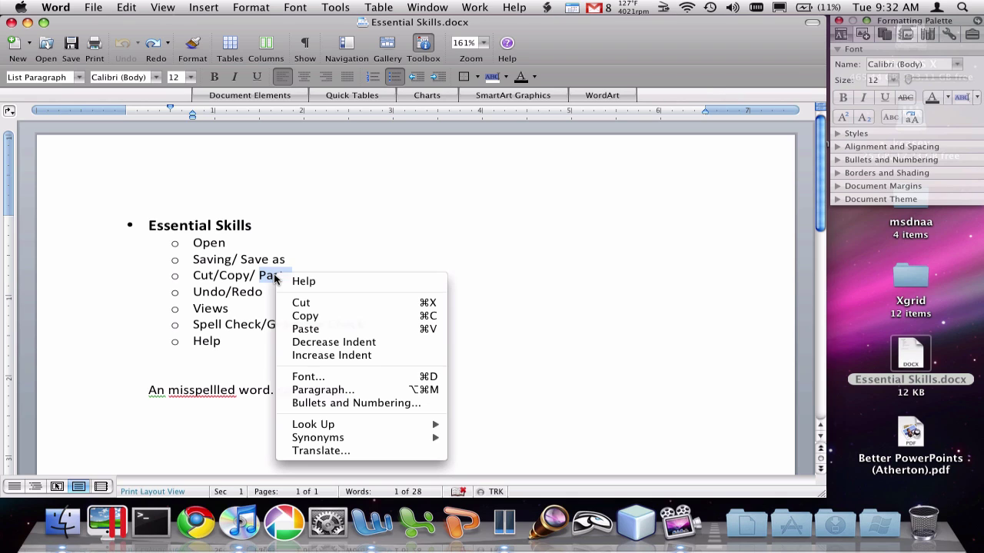
left_click(319, 318)
left_click(312, 272)
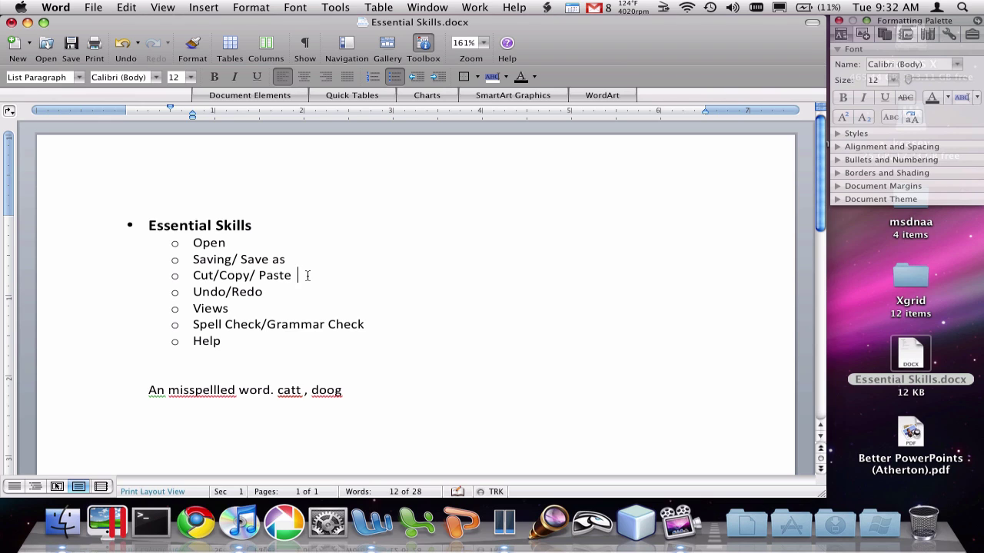
right_click(307, 276)
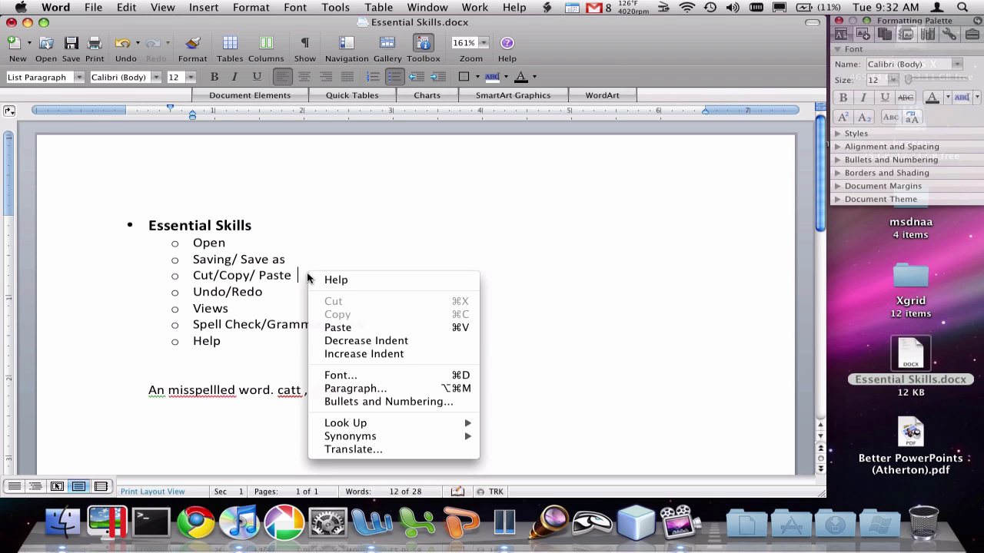
left_click(344, 325)
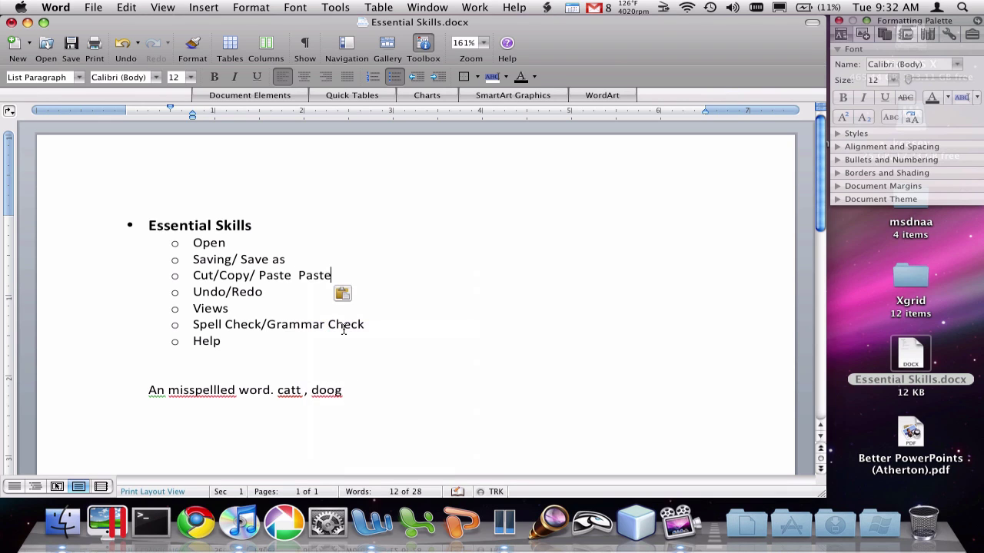
double_click(310, 274)
left_click(343, 278)
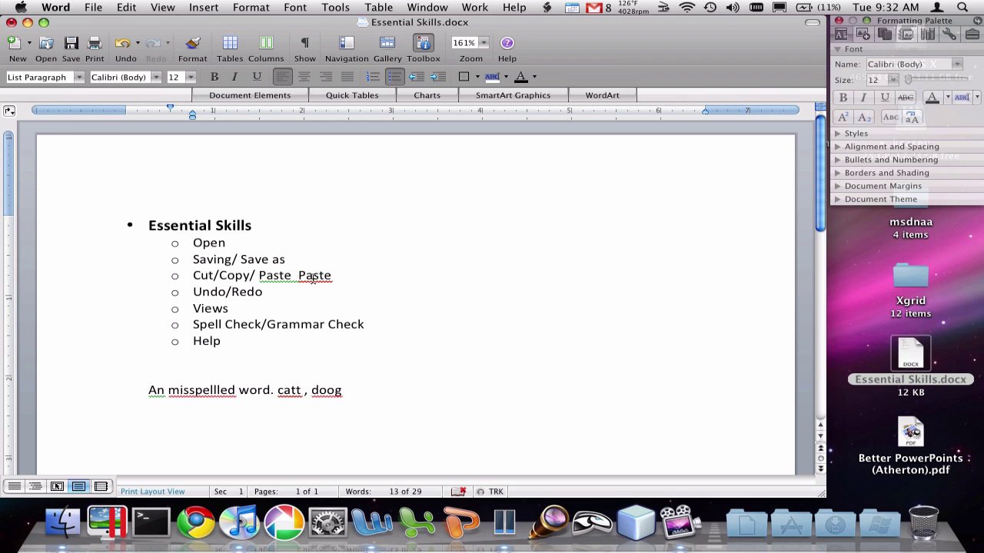
- Paste one more copy from the Edit menu, then delete the extra Paste words and trailing space
left_click(126, 7)
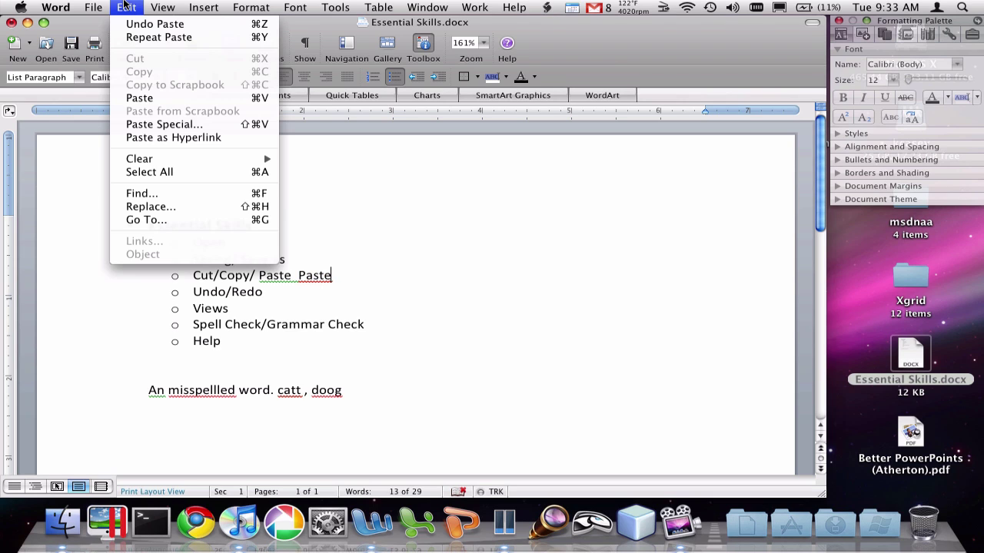
left_click(125, 6)
double_click(315, 276)
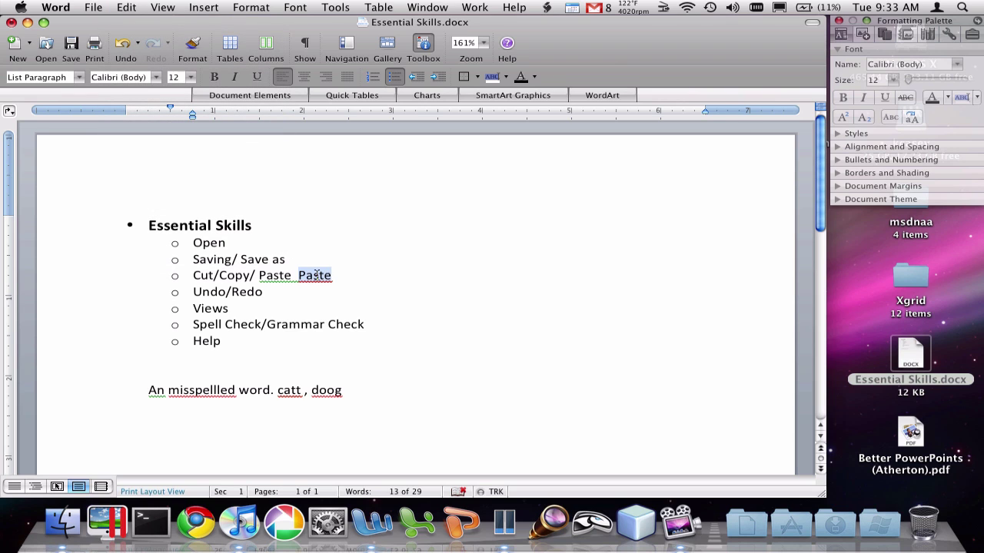
left_click(347, 276)
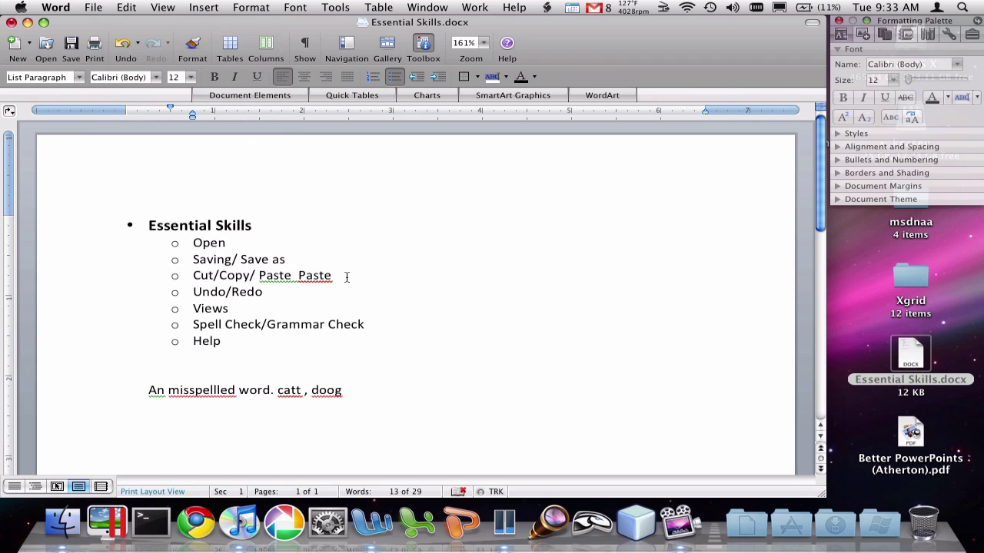
left_click(154, 6)
left_click(125, 7)
left_click(153, 97)
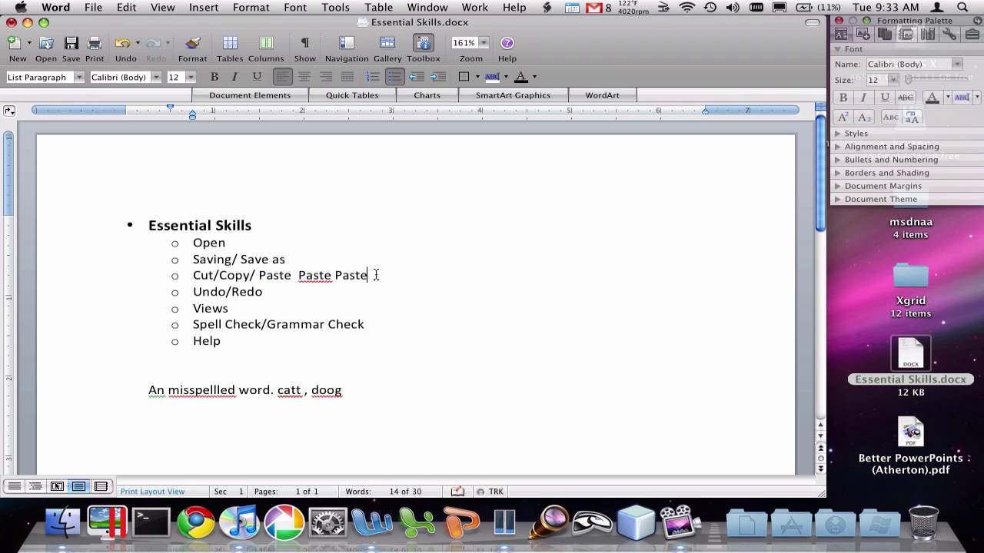
left_click_drag(382, 275, 308, 275)
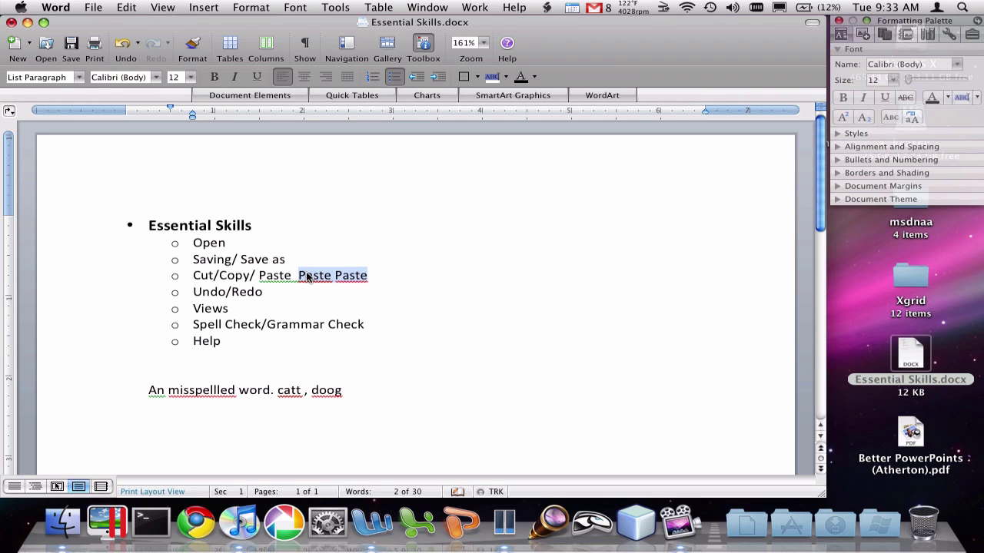
key("BackSpace")
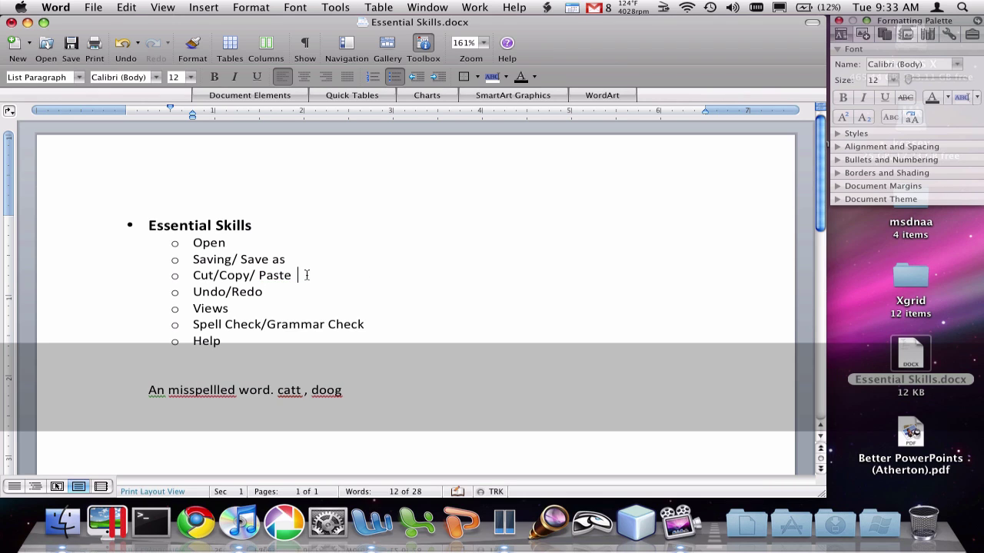
key("BackSpace")
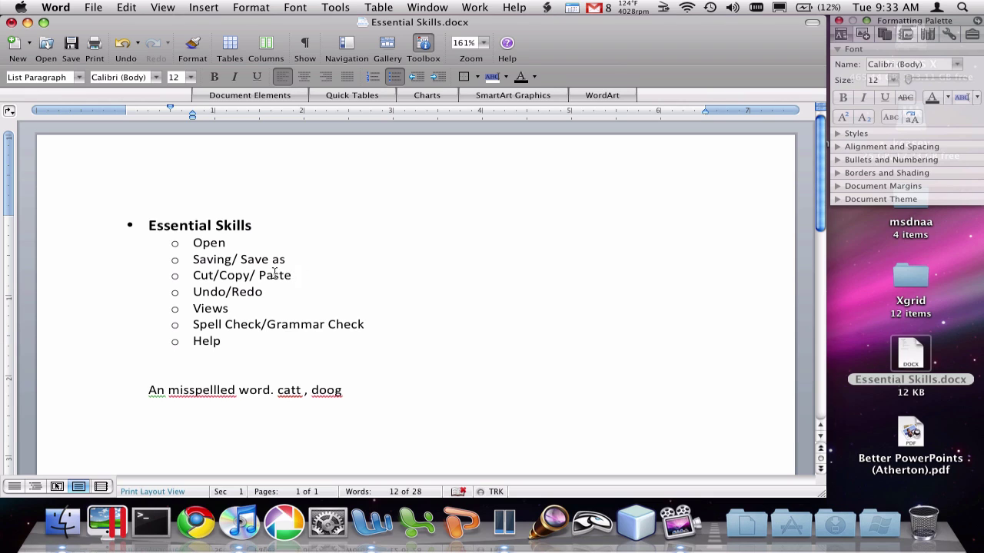
- Cut the word Paste with Cmd+X and paste it back with Cmd+V
double_click(276, 278)
key("super")
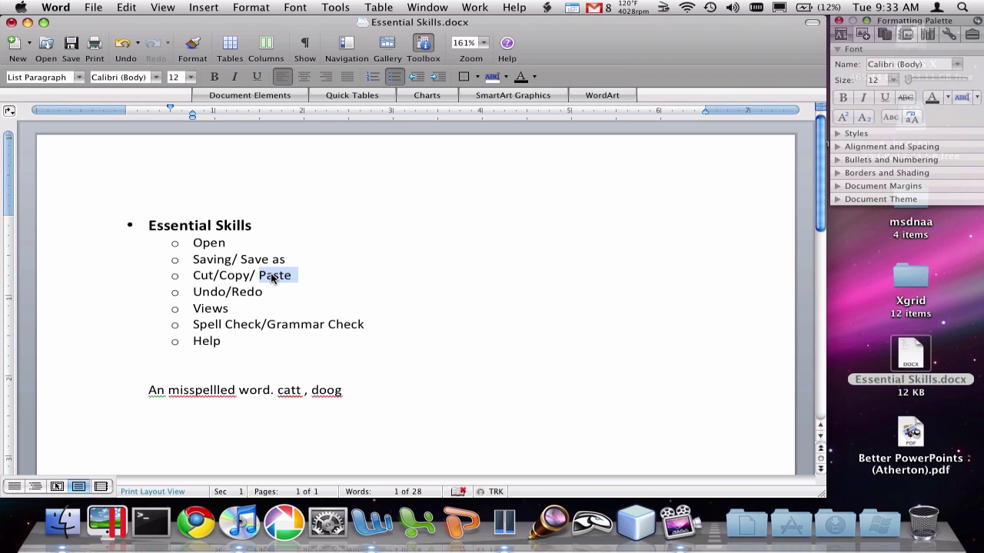
key("super")
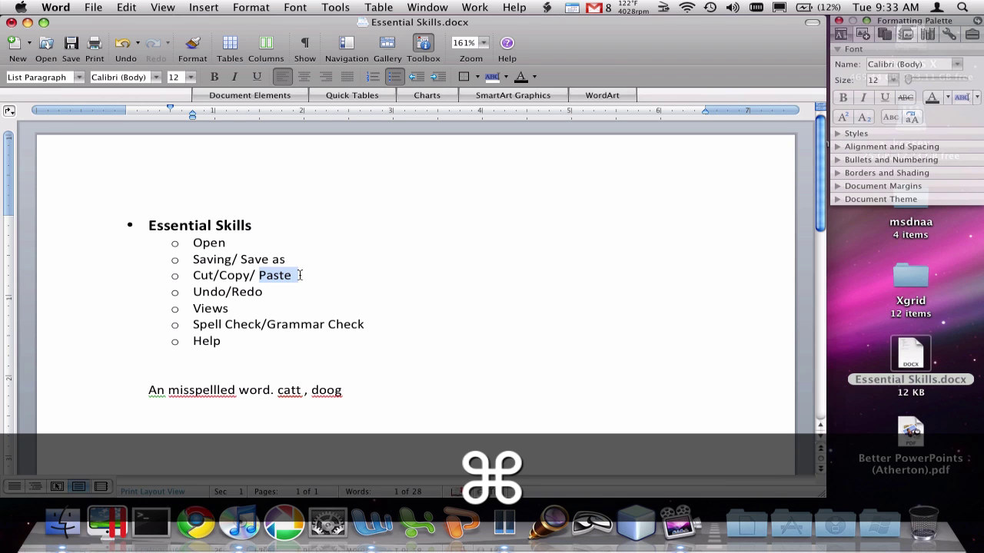
key("super+x")
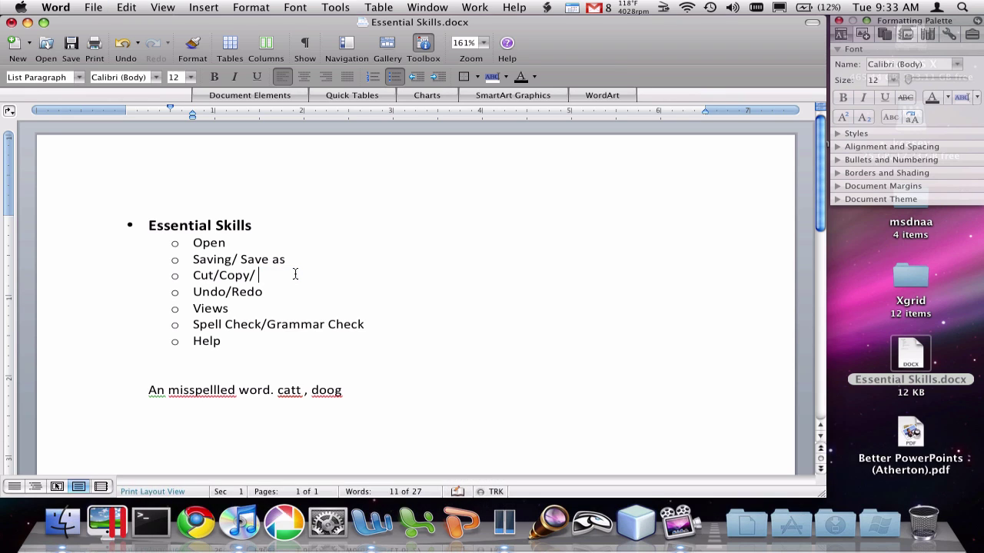
key("super+v")
- Undo the recent pastes and extra space after Undo/Redo using the toolbar Undo button
left_click(227, 292)
left_click(277, 295)
left_click(126, 48)
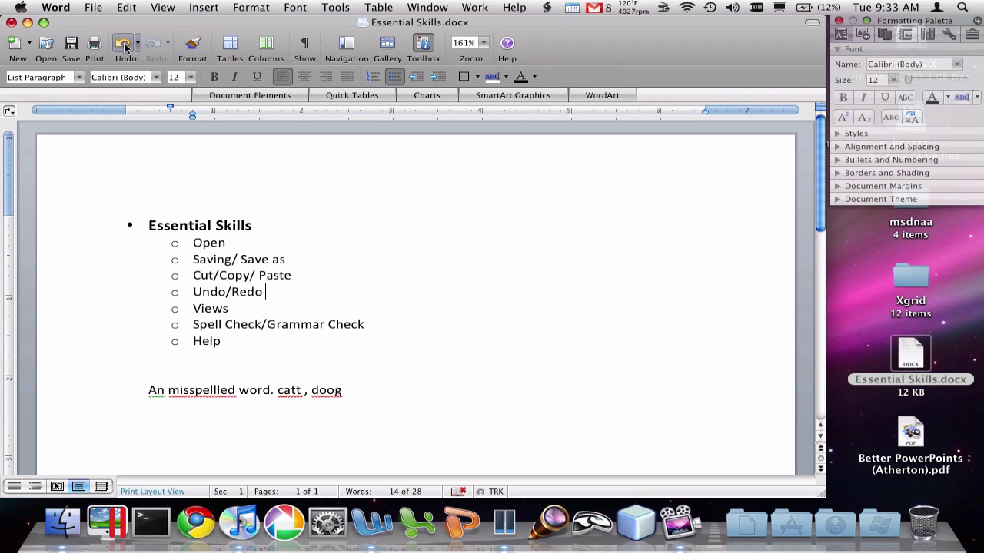
left_click(126, 48)
key("super+v")
key("super+v")
left_click(124, 47)
left_click(125, 47)
left_click(124, 47)
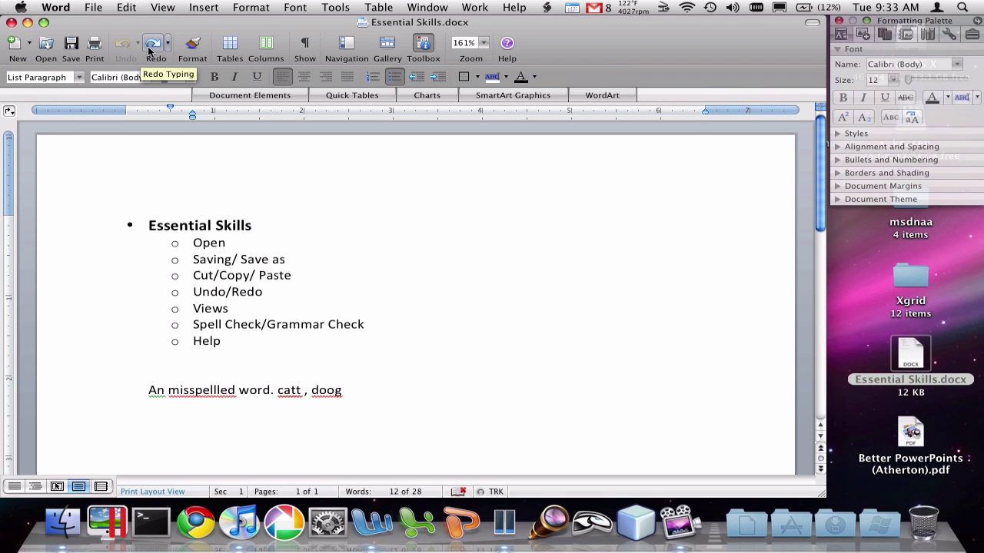
- Redo and re-undo the pasted word, then close the Redo list without redoing anything
left_click(151, 48)
left_click(125, 48)
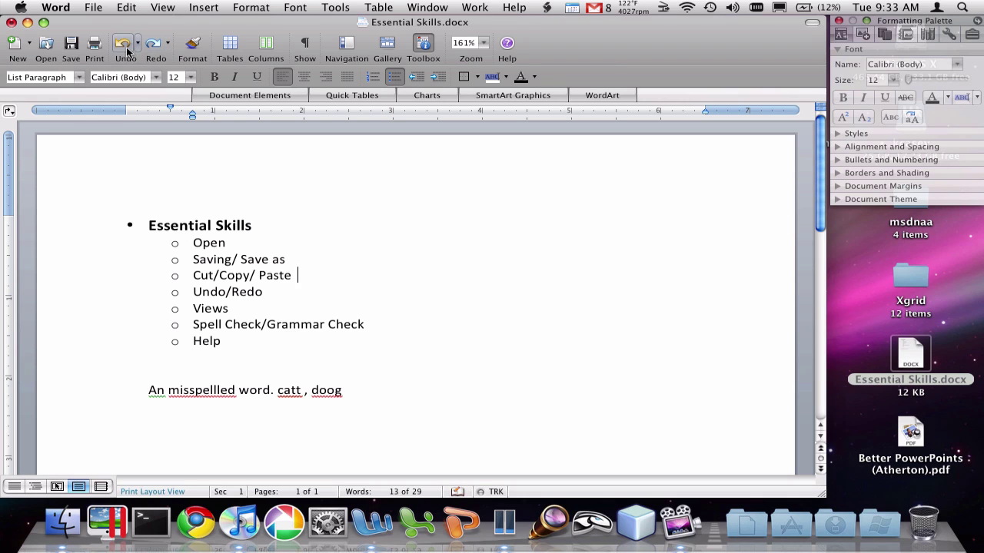
left_click(167, 46)
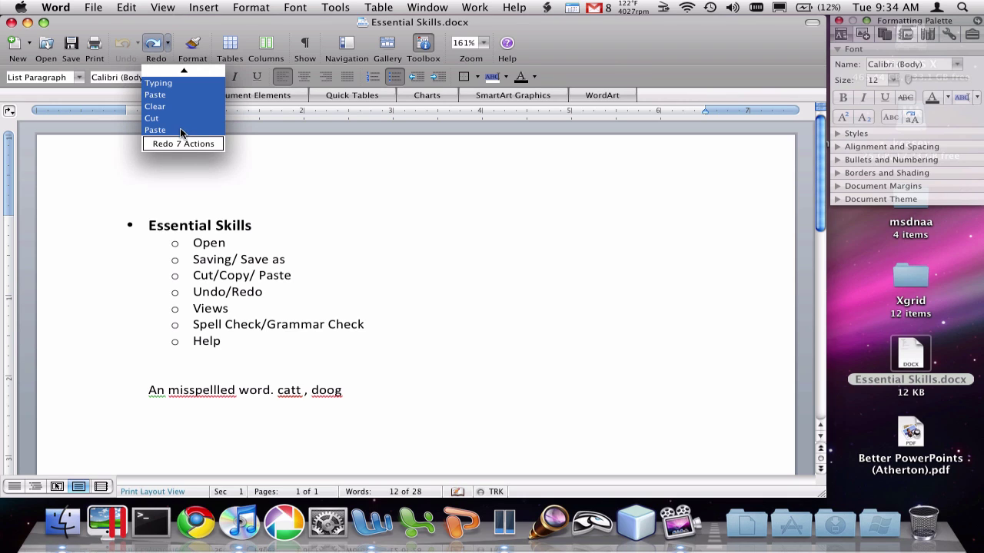
left_click(171, 61)
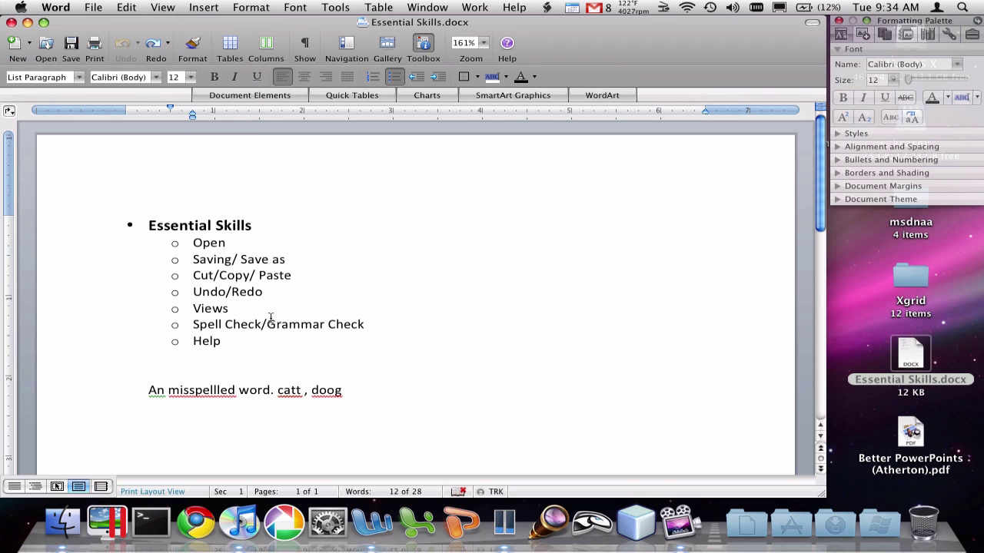
left_click(239, 313)
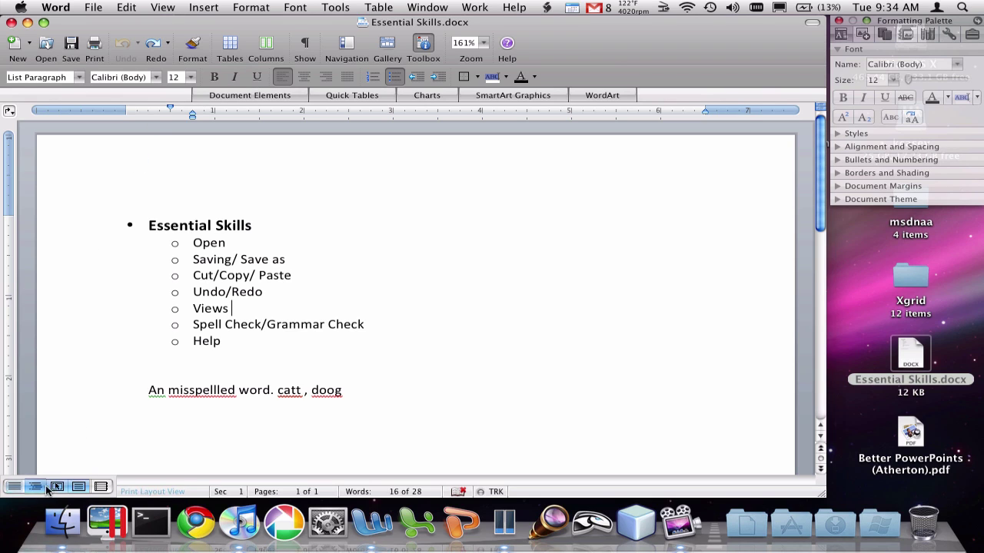
left_click(18, 485)
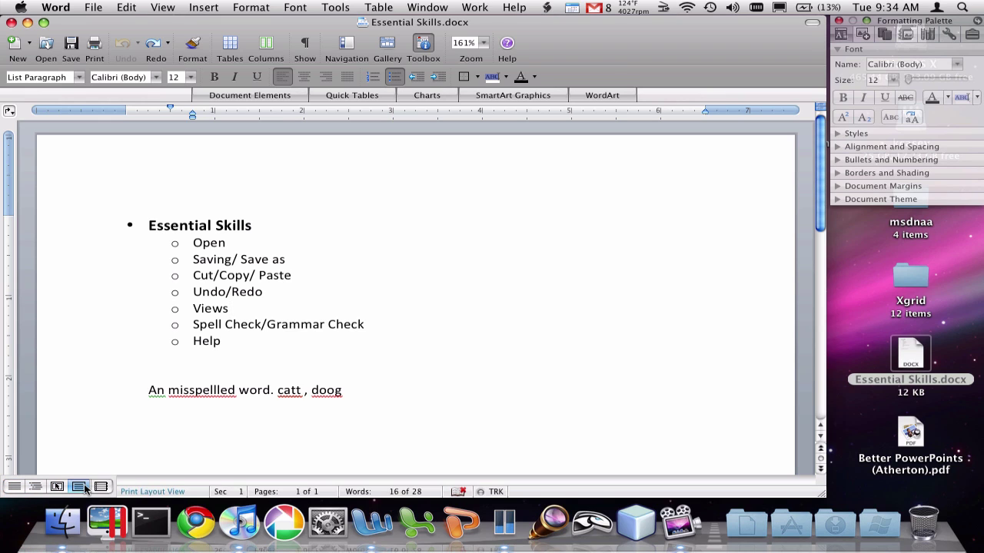
left_click(174, 7)
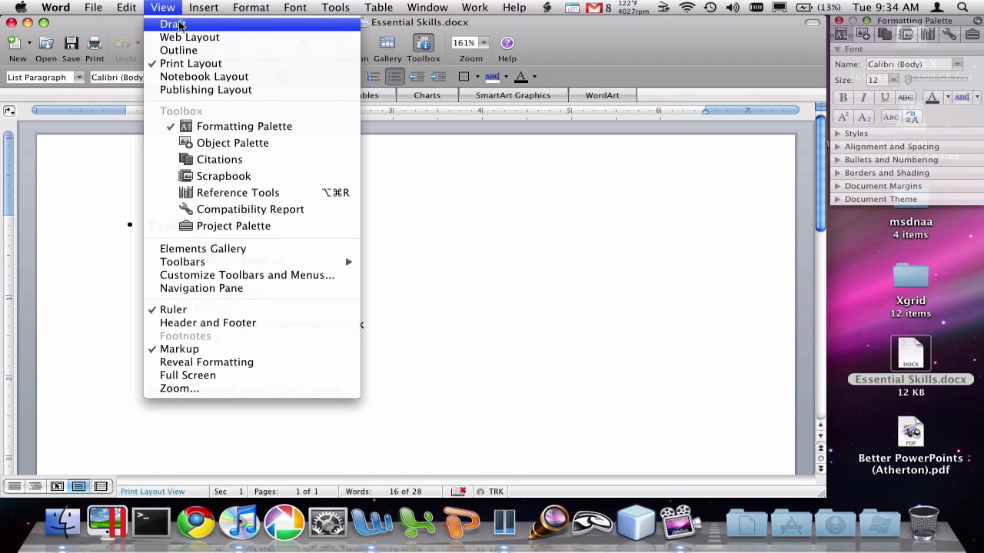
left_click(170, 24)
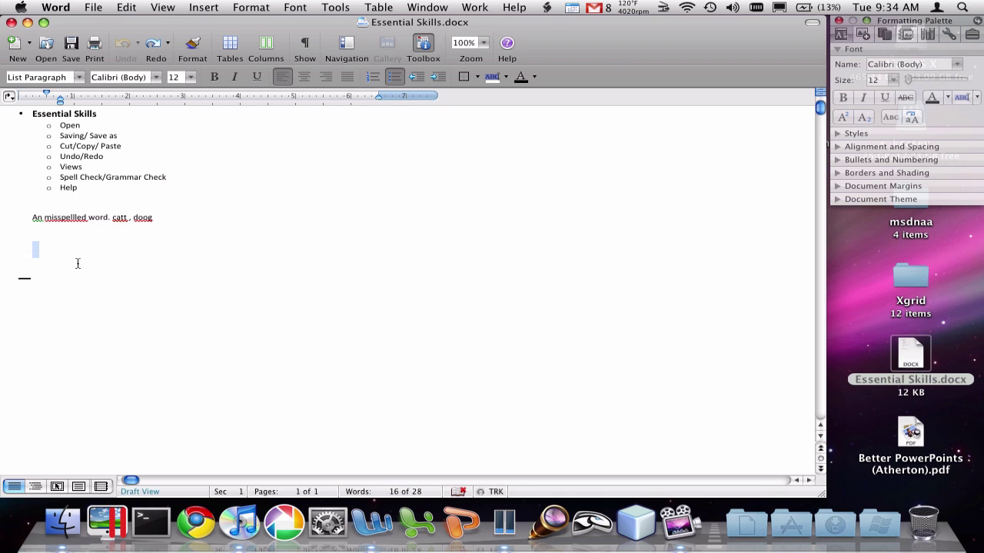
left_click(105, 234)
left_click(162, 6)
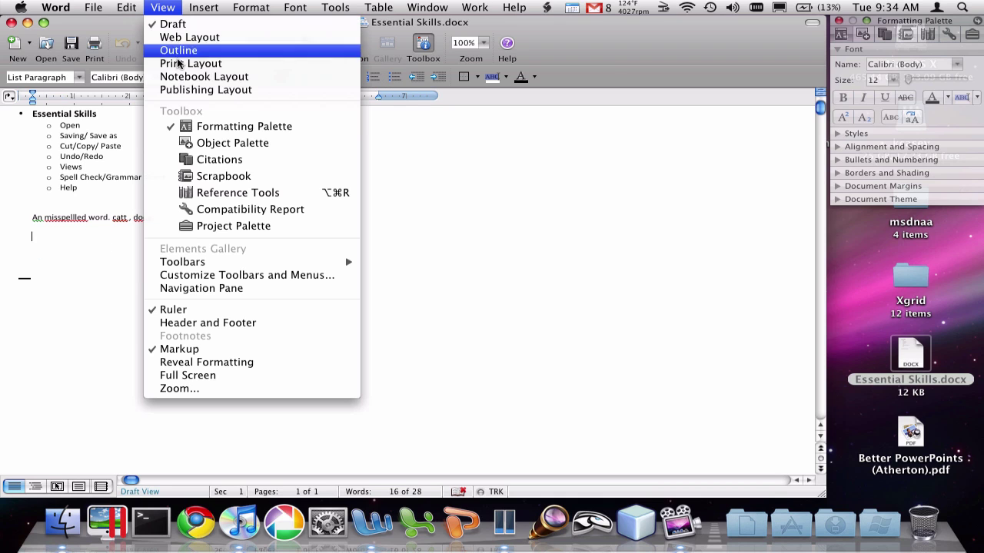
left_click(175, 63)
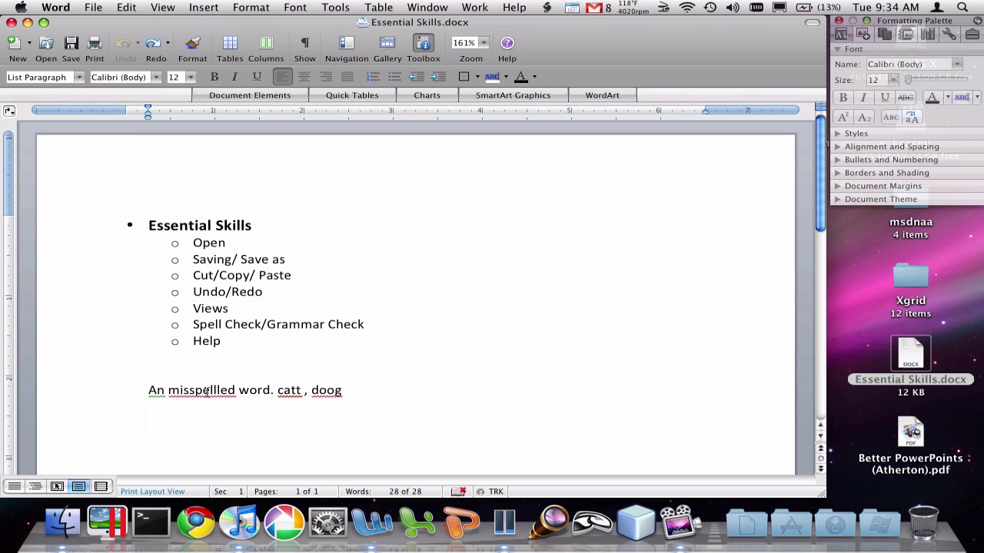
- Correct the misspellings misspellled, catt and doog to misspelled, cat and dog
right_click(207, 393)
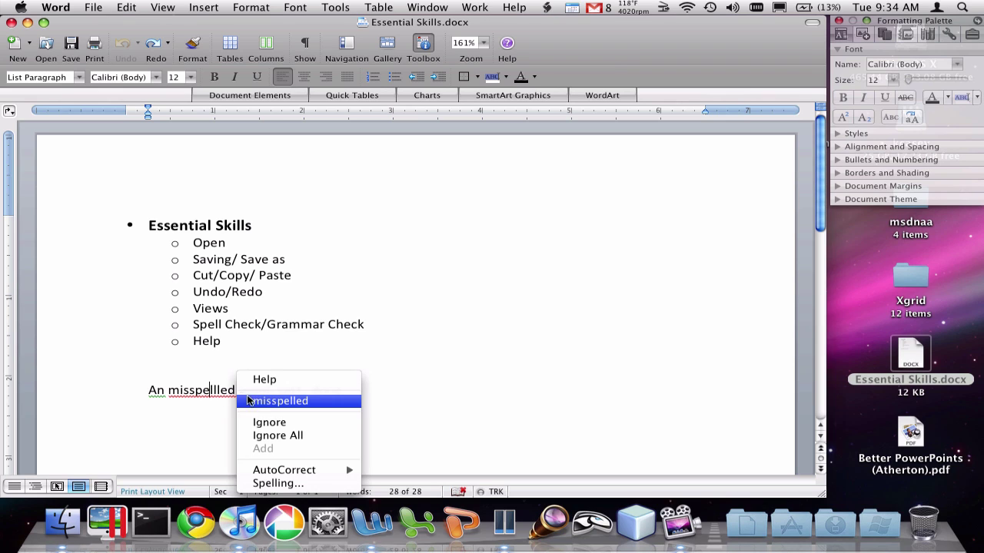
left_click(278, 402)
right_click(295, 392)
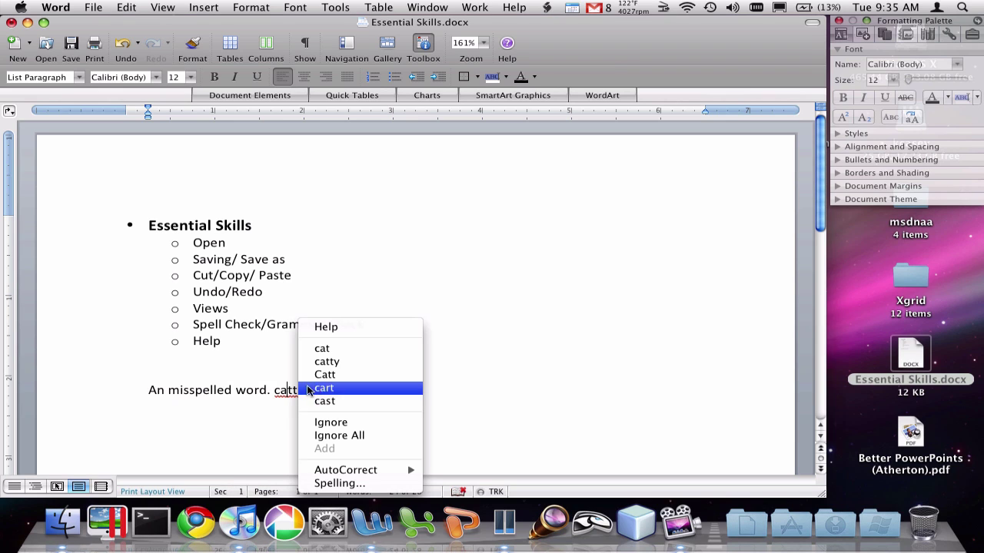
left_click(323, 349)
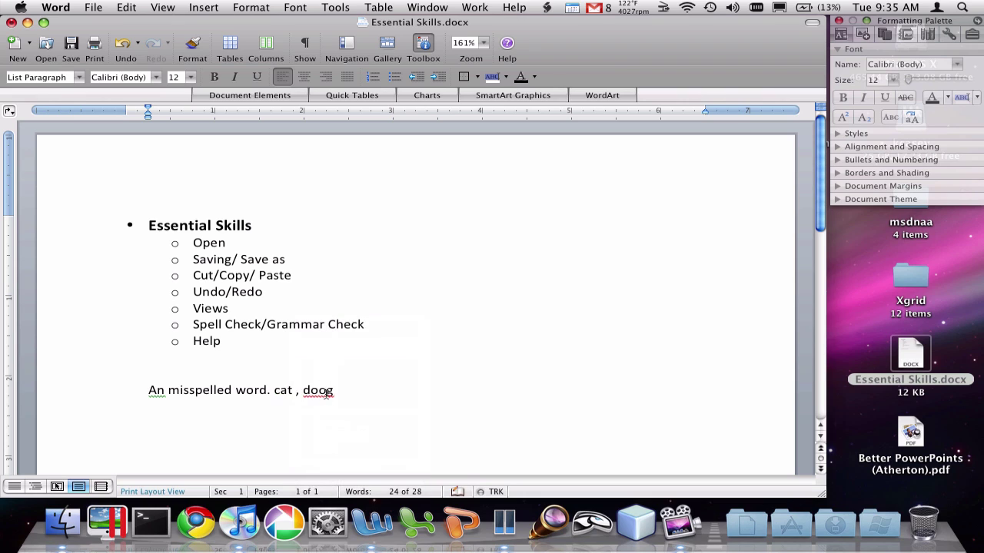
right_click(331, 392)
left_click(362, 349)
- Change An to A via the grammar suggestion, leaving the remaining sentence suggestion unapplied
key("Return")
right_click(158, 393)
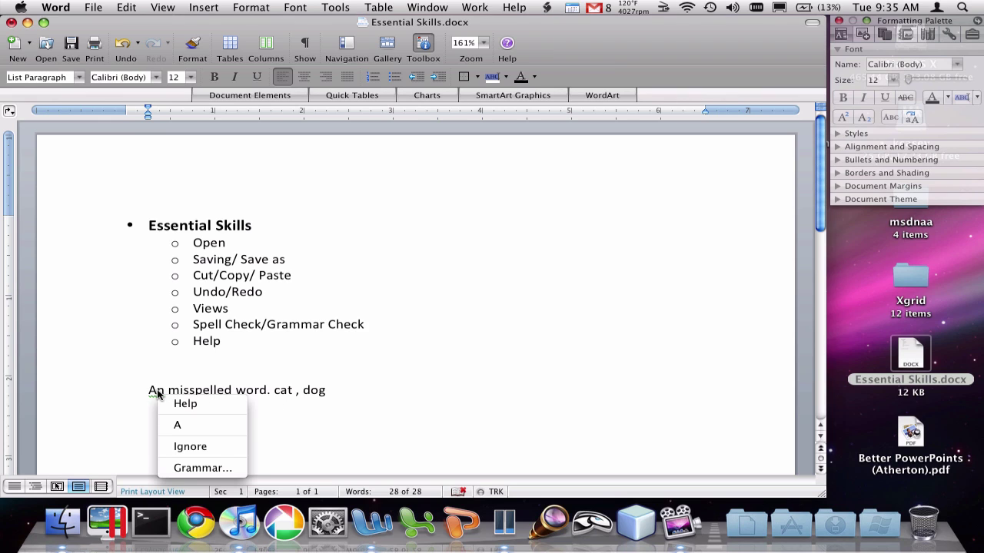
left_click(193, 430)
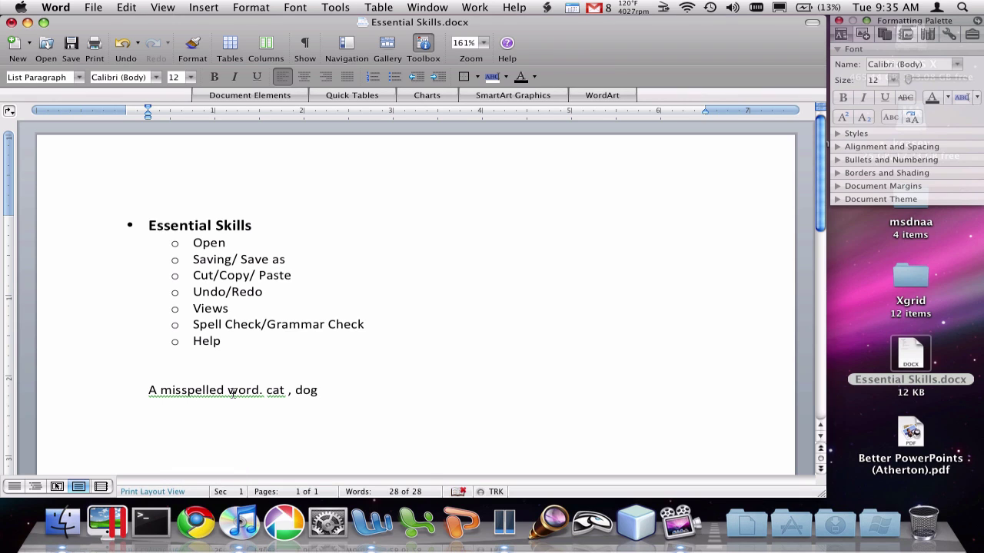
right_click(232, 393)
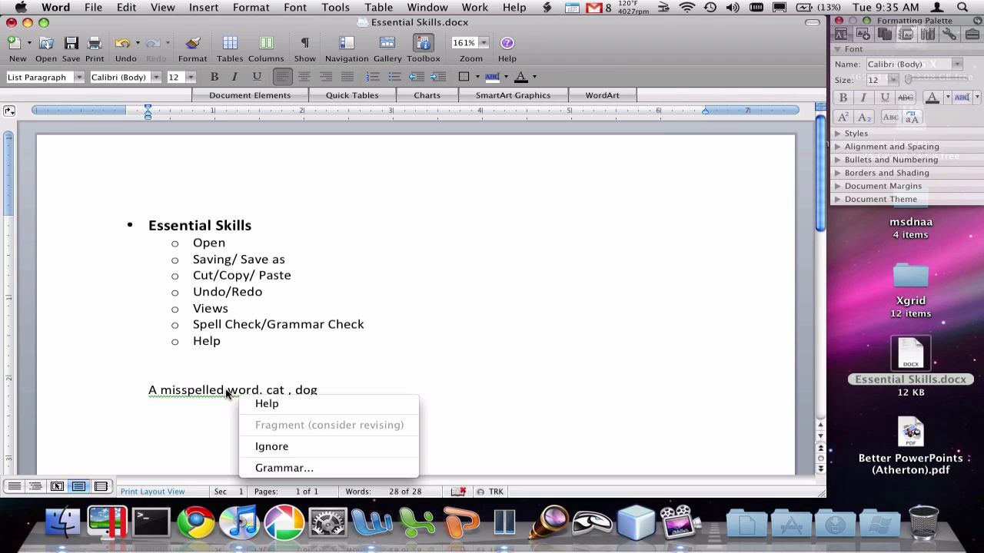
left_click(227, 393)
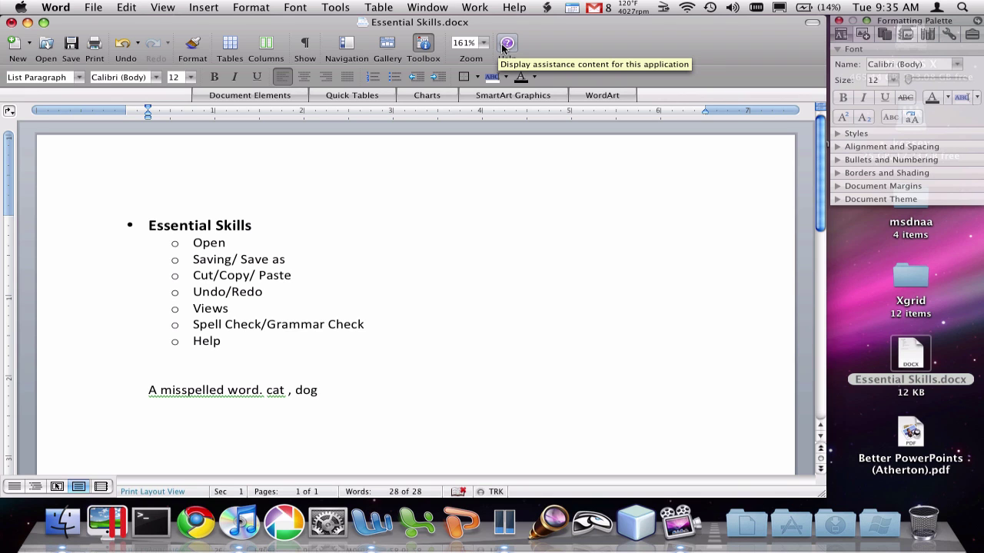
left_click(505, 44)
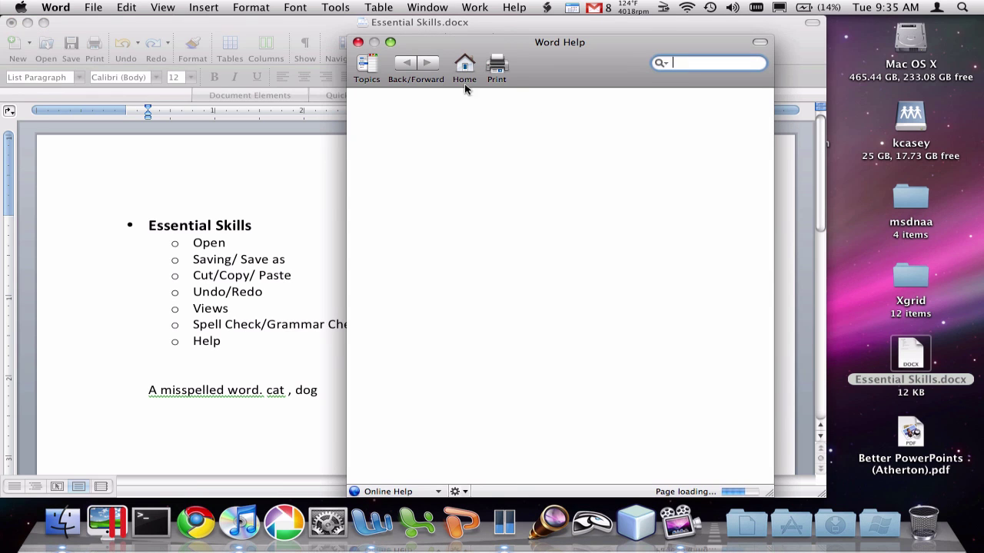
left_click(369, 69)
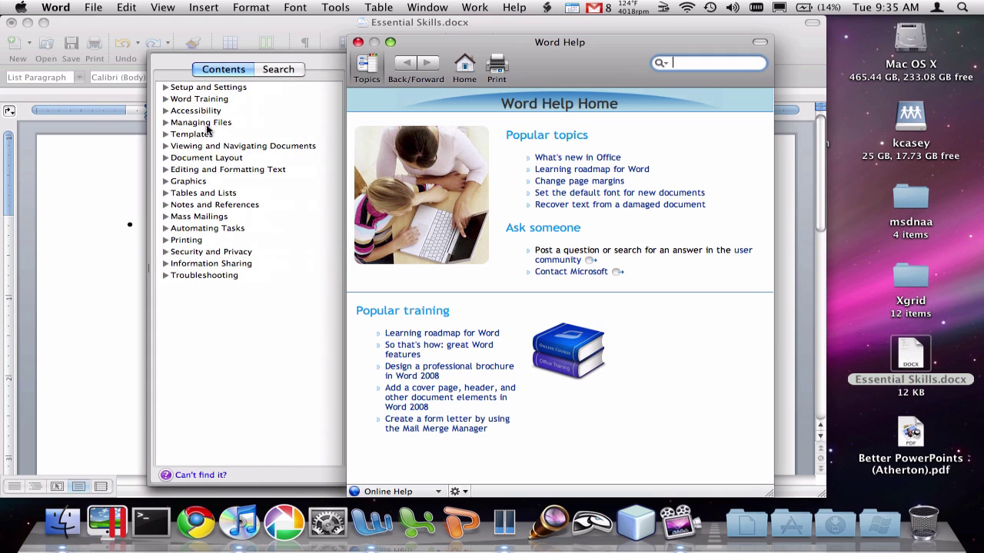
left_click(358, 44)
left_click(307, 283)
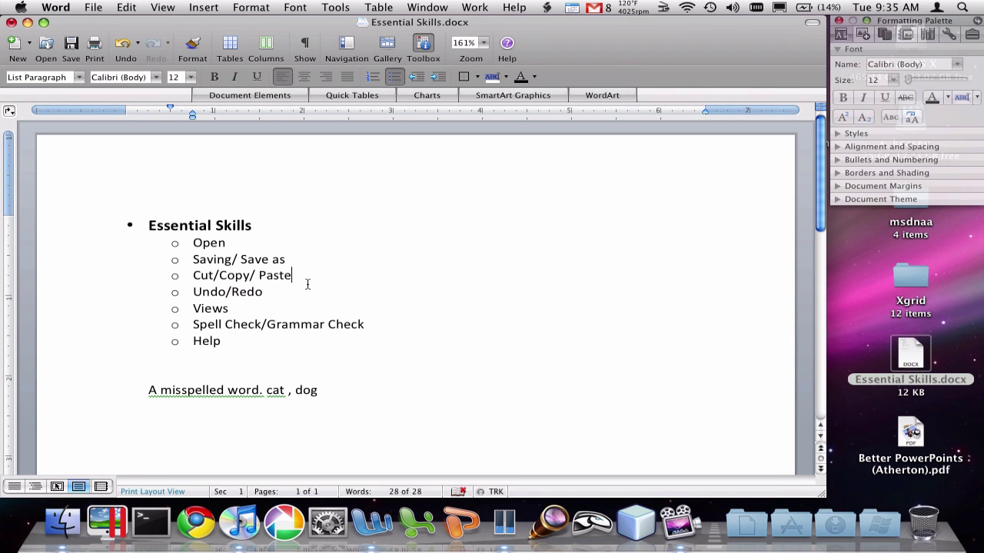